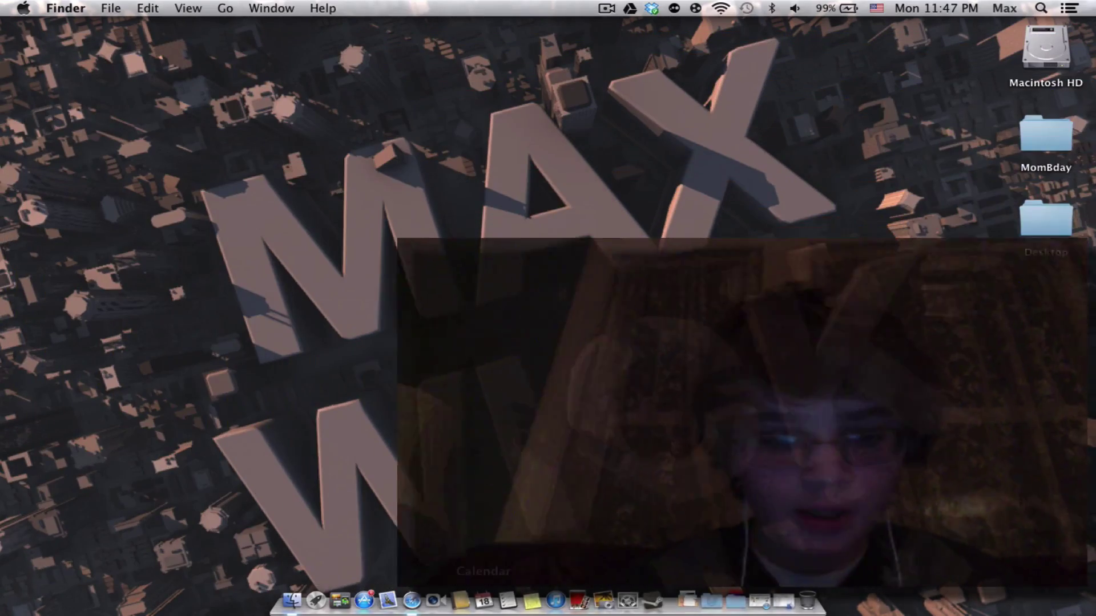
Step: Skip the adf.ly ad in Safari to start the OpticalFlaresTET.zip download, then close Safari
{"action": "left_click", "coordinate": [402, 602]}
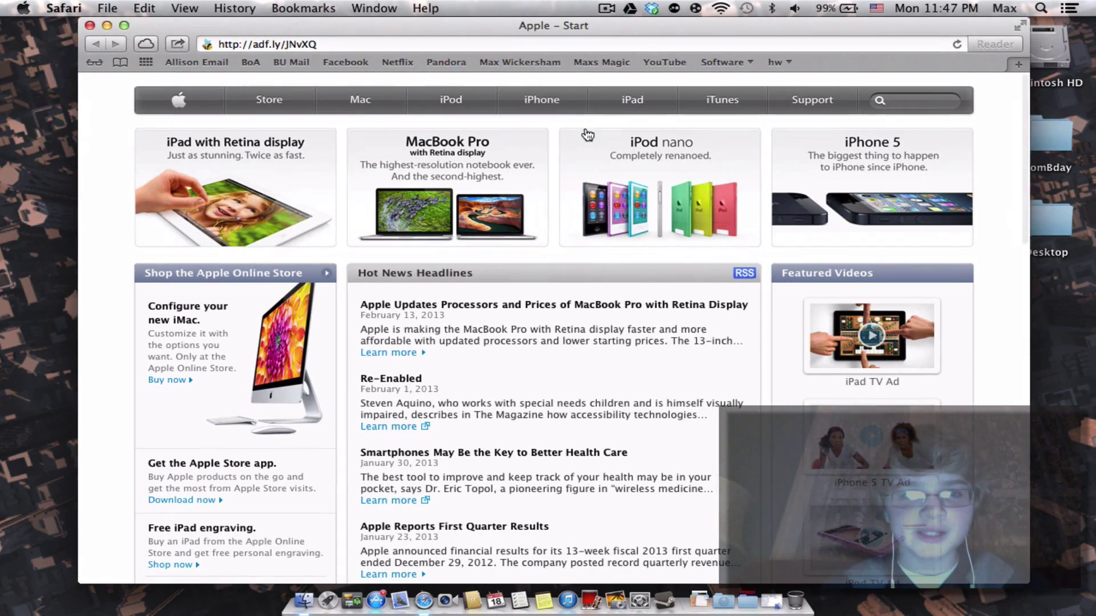
{"action": "key", "text": "Return"}
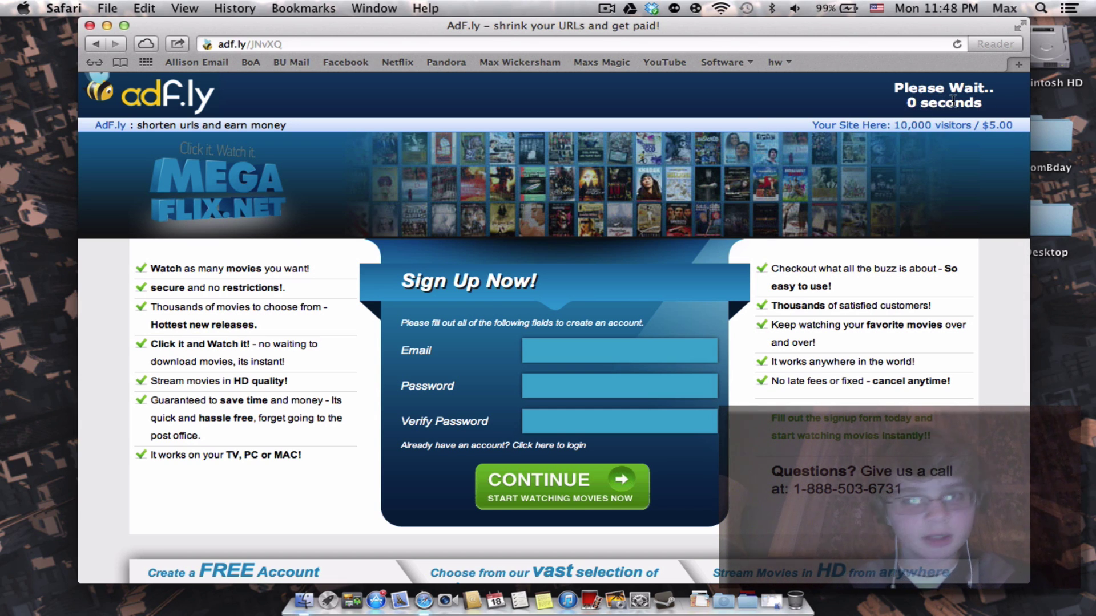
{"action": "left_click", "coordinate": [954, 95]}
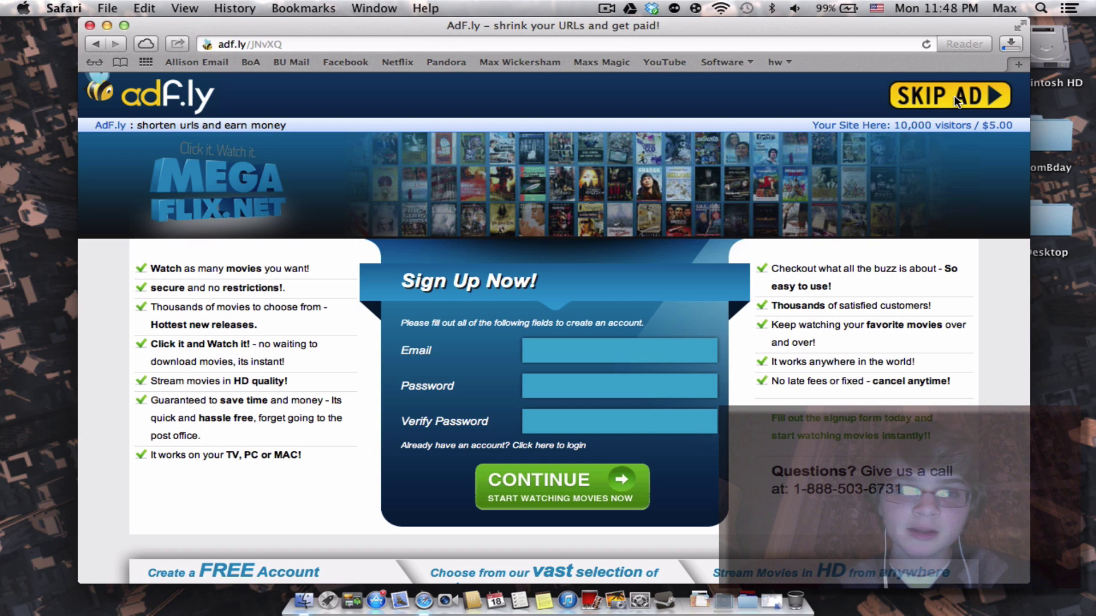
{"action": "left_click", "coordinate": [1007, 43]}
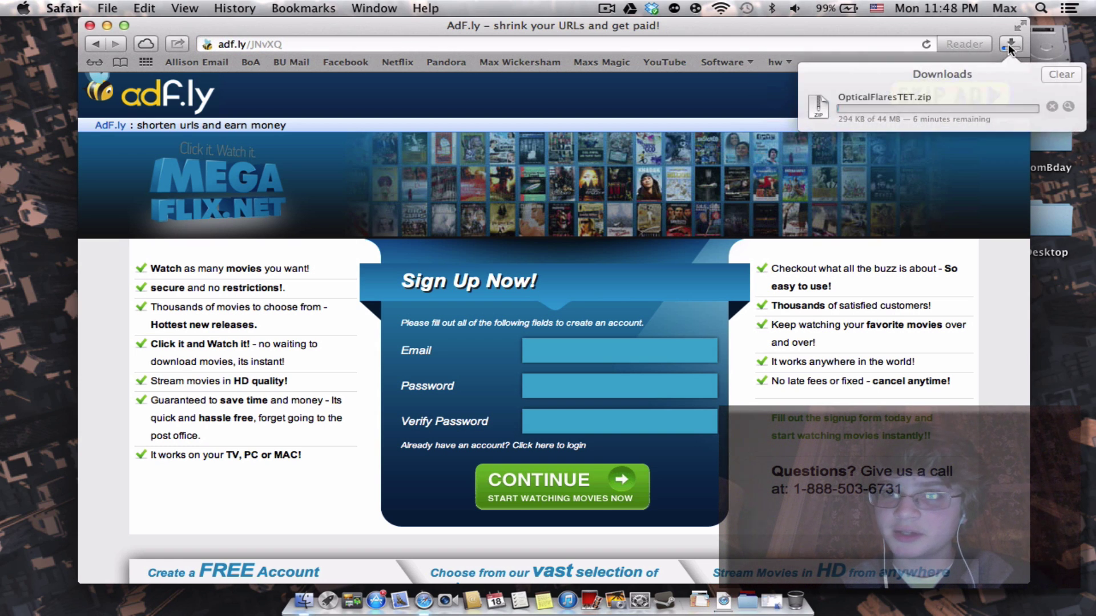
{"action": "left_click", "coordinate": [89, 26]}
Step: Check the finished 44 MB Optical Flares – TET.zip and show Downloads in a Finder window
{"action": "left_click", "coordinate": [719, 604]}
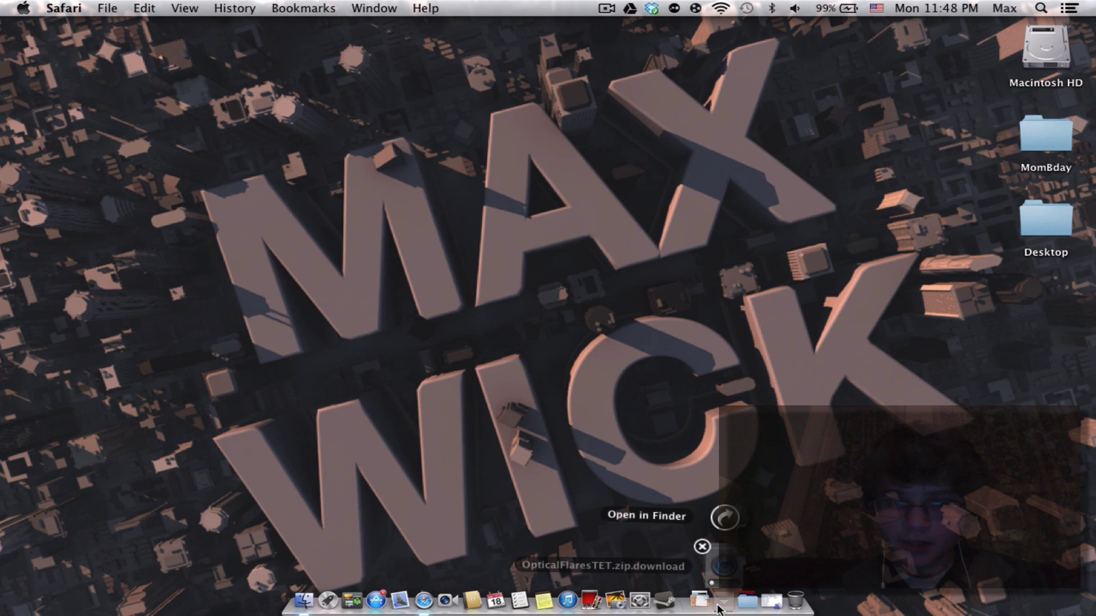
{"action": "left_click", "coordinate": [721, 606]}
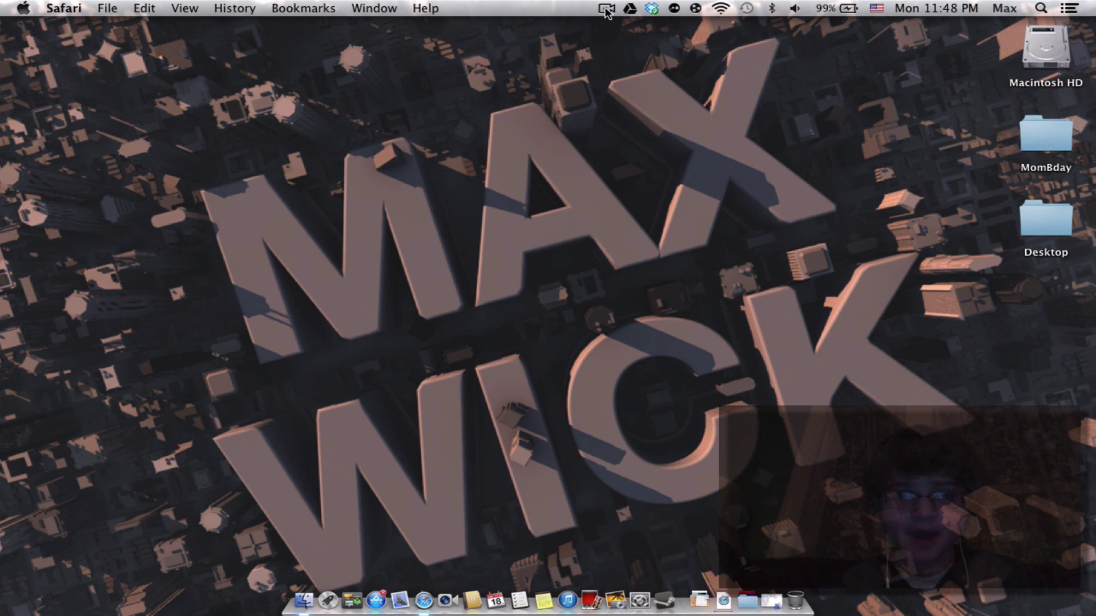
{"action": "left_click", "coordinate": [605, 13]}
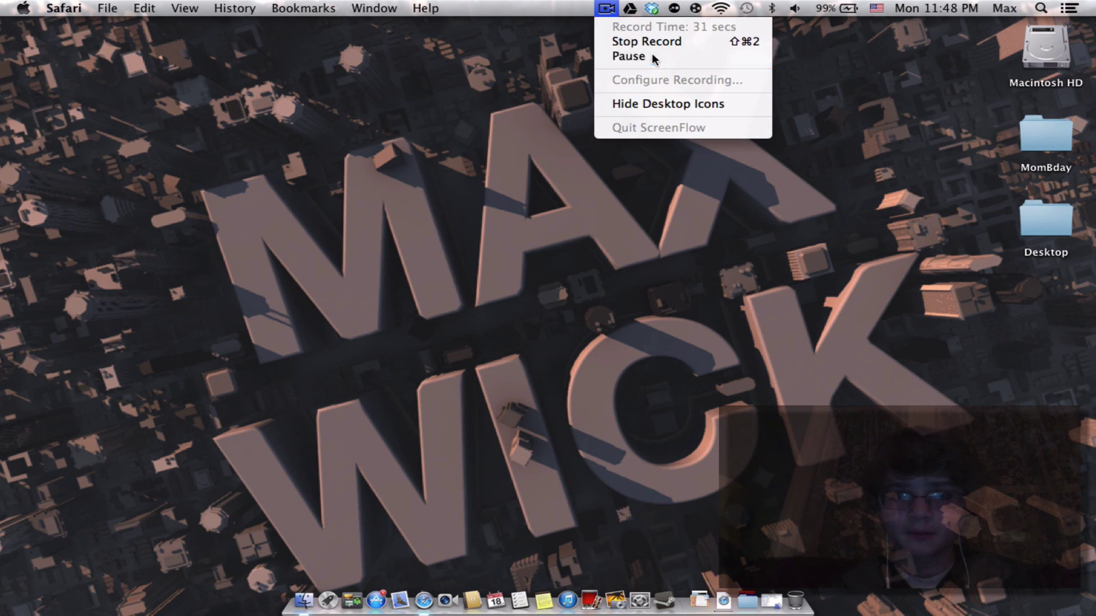
{"action": "left_click", "coordinate": [651, 54]}
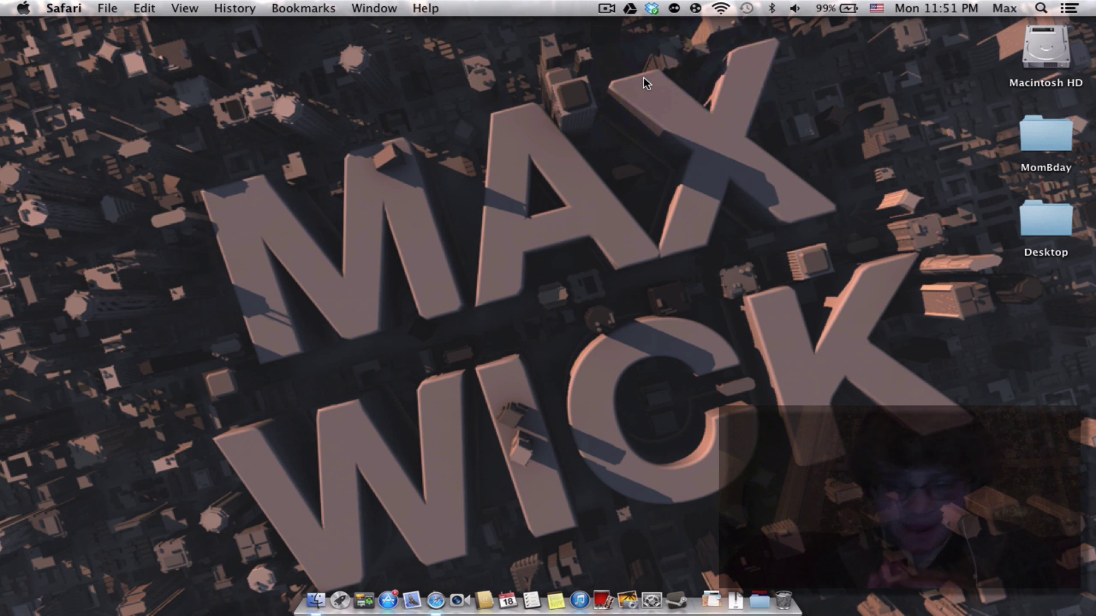
{"action": "left_click", "coordinate": [738, 604]}
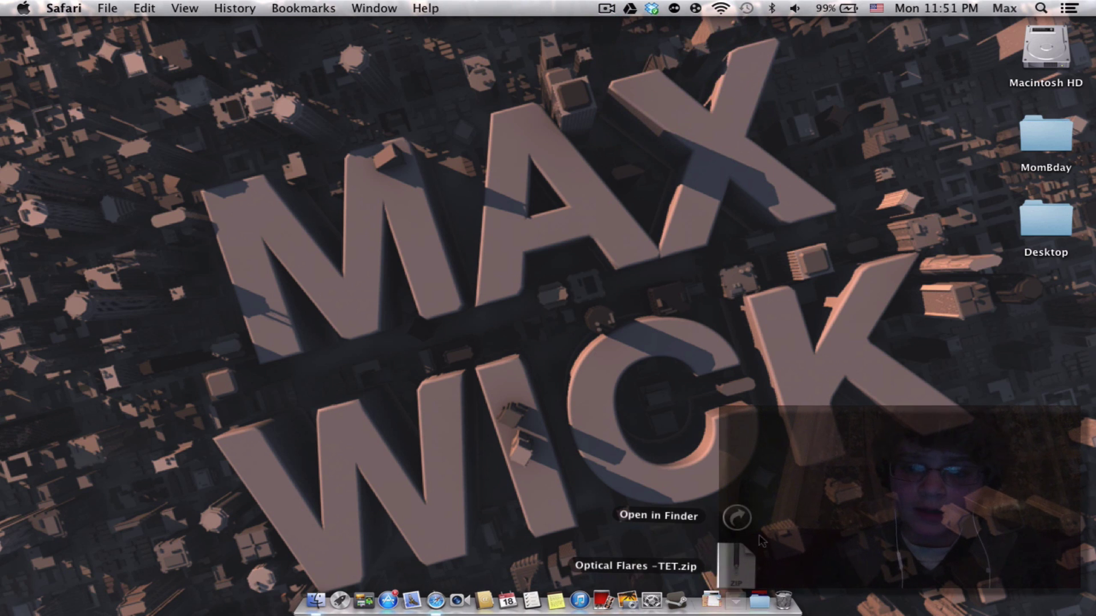
{"action": "left_click", "coordinate": [738, 519]}
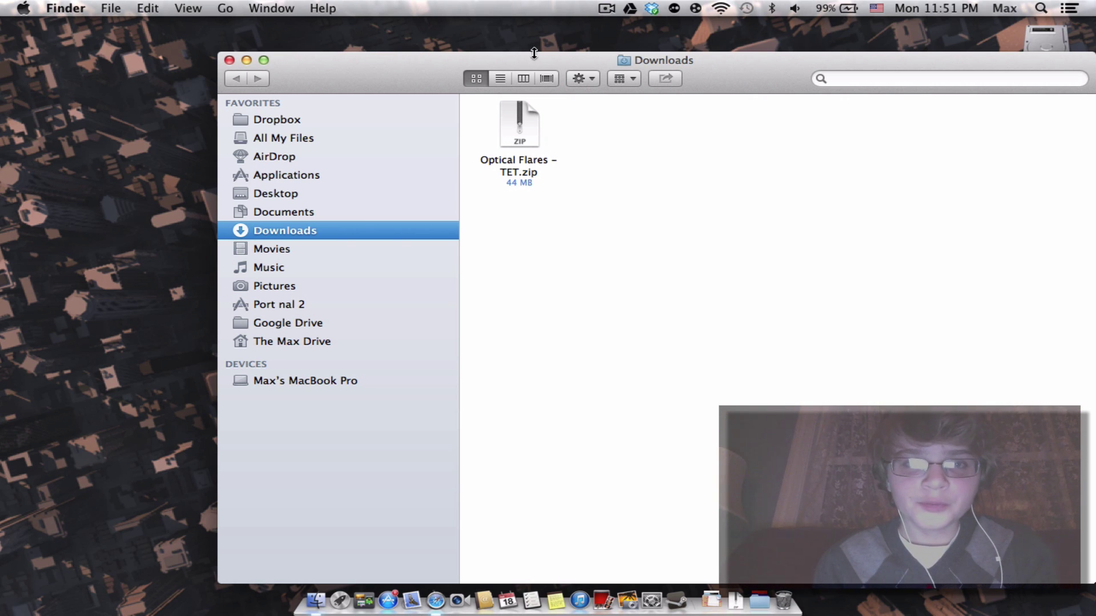
Step: Expand Optical Flares -TET.zip into a 5-item folder placed beside the archive
{"action": "left_click_drag", "start_coordinate": [535, 53], "coordinate": [367, 18]}
{"action": "left_click", "coordinate": [342, 71]}
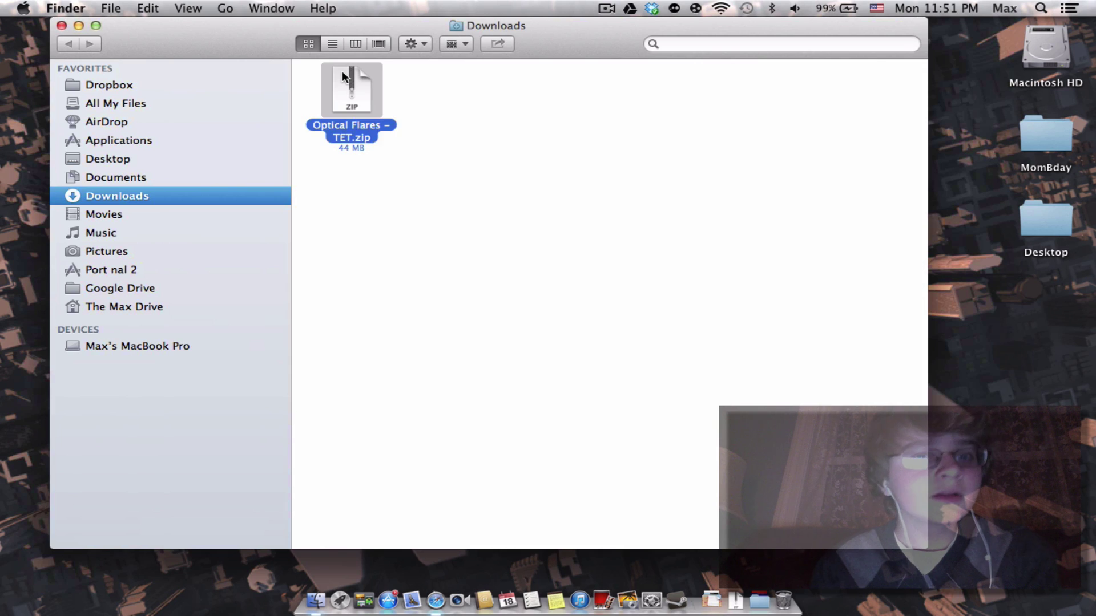
{"action": "double_click", "coordinate": [342, 71]}
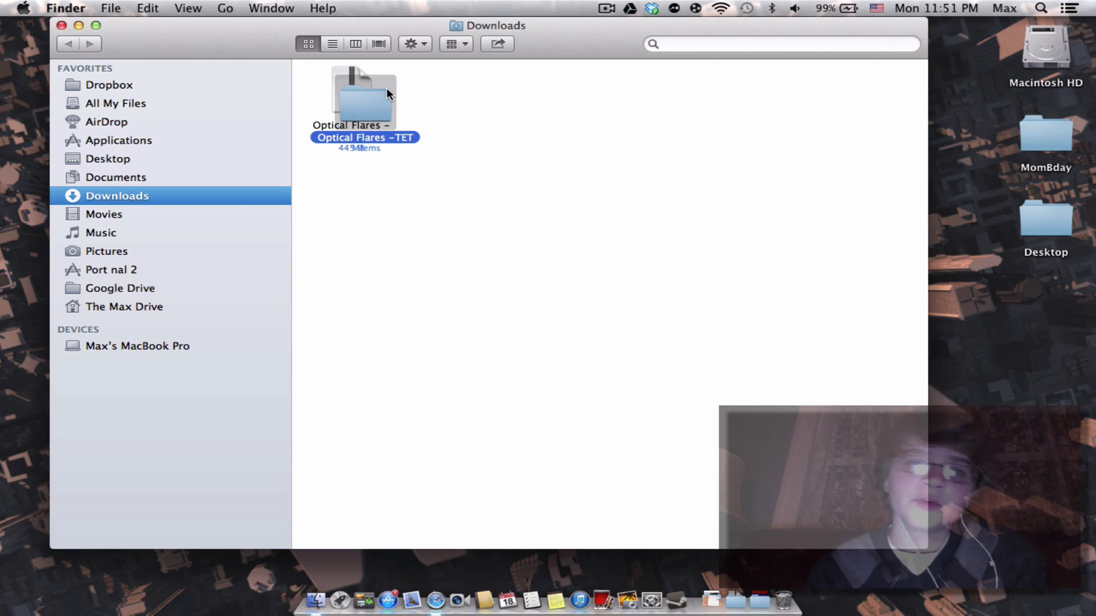
{"action": "mouse_move", "coordinate": [385, 87]}
{"action": "left_mouse_down"}
{"action": "mouse_move", "coordinate": [614, 123]}
{"action": "mouse_move", "coordinate": [465, 84]}
{"action": "left_mouse_up"}
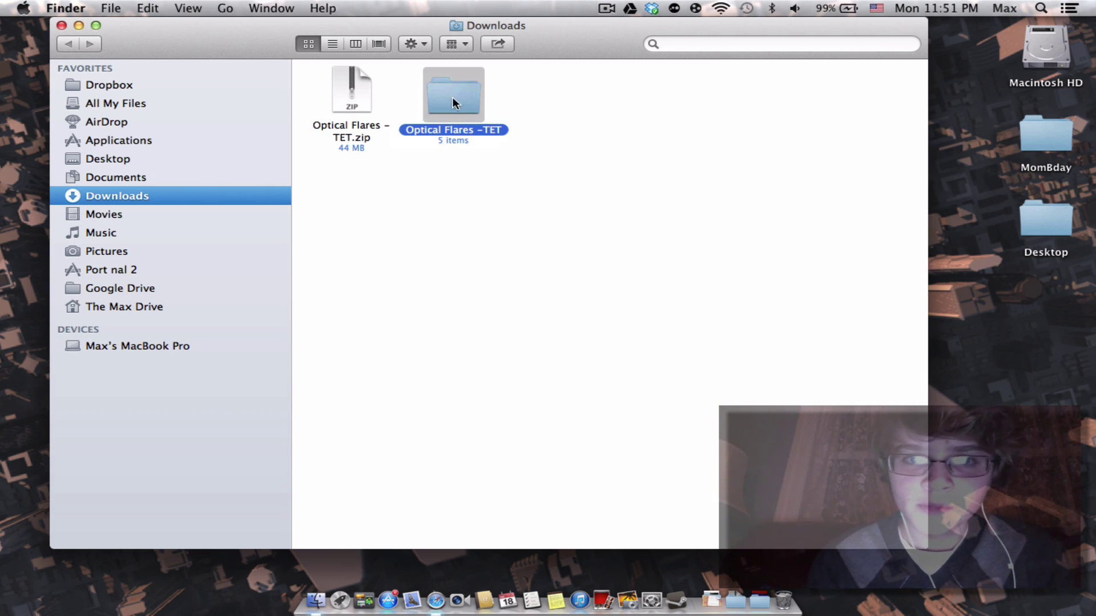
{"action": "left_click_drag", "start_coordinate": [555, 56], "coordinate": [511, 46]}
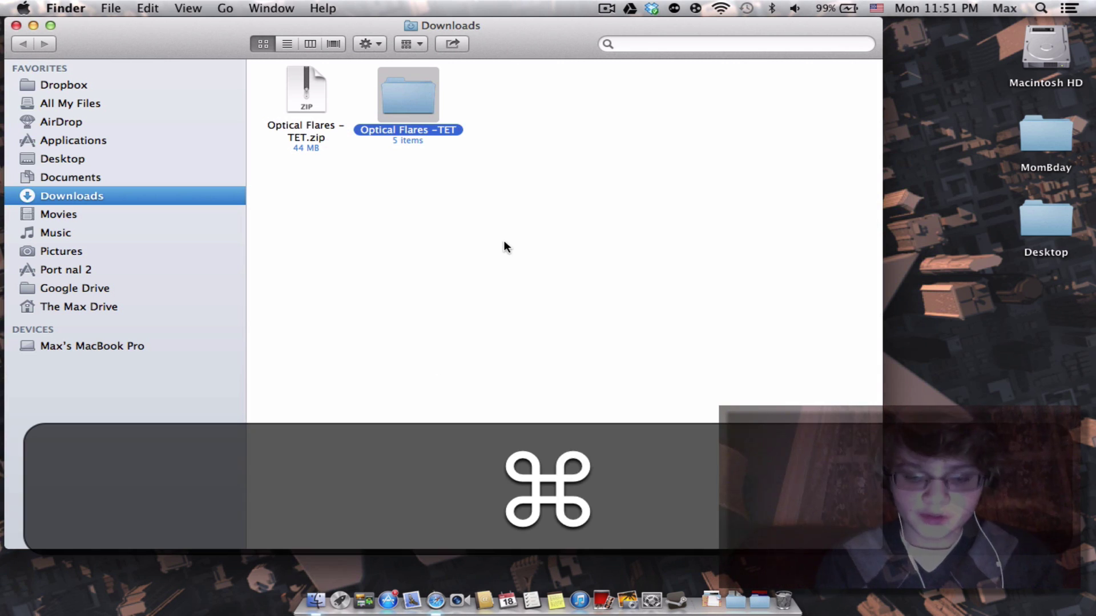
Step: Replace the old Optical Flares -TET folder in After Effects CS6 Plug-ins, then launch After Effects
{"action": "key", "text": "super+n"}
{"action": "left_click", "coordinate": [314, 176]}
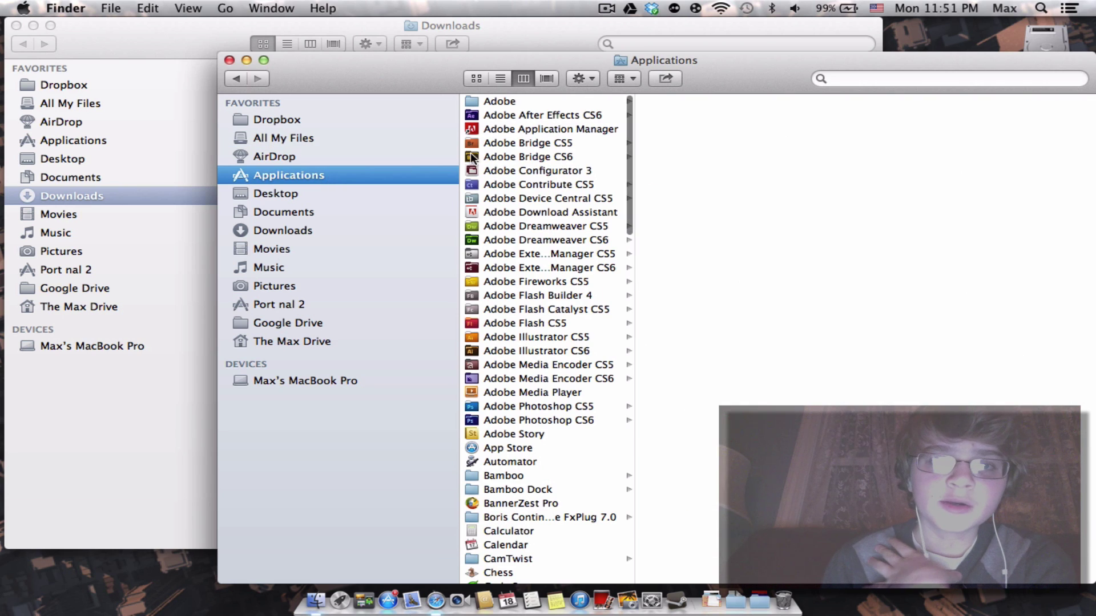
{"action": "left_click", "coordinate": [553, 117]}
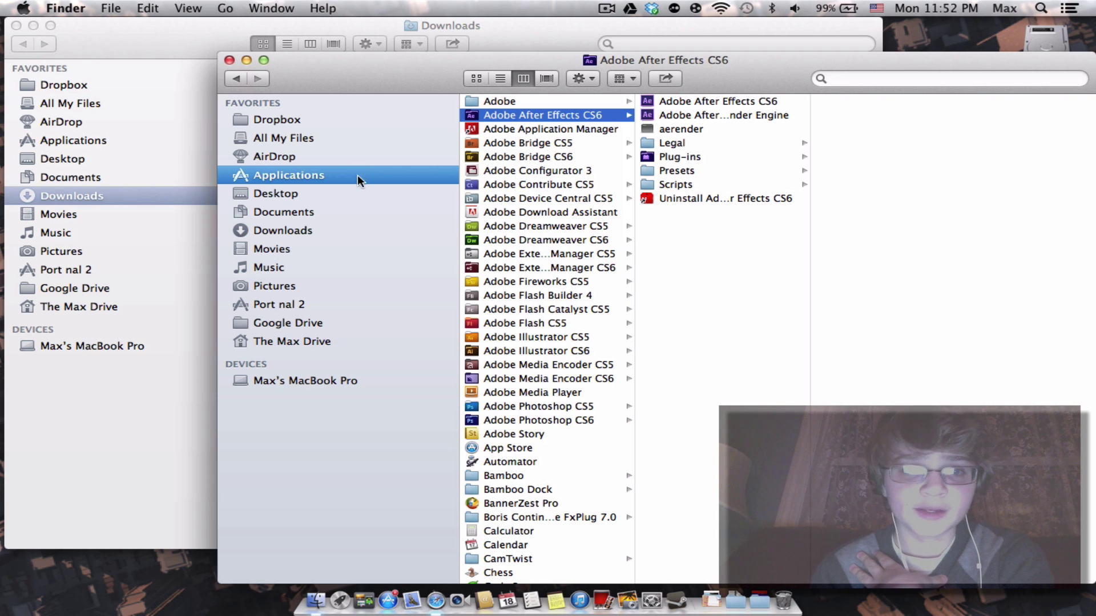
{"action": "left_click", "coordinate": [712, 156]}
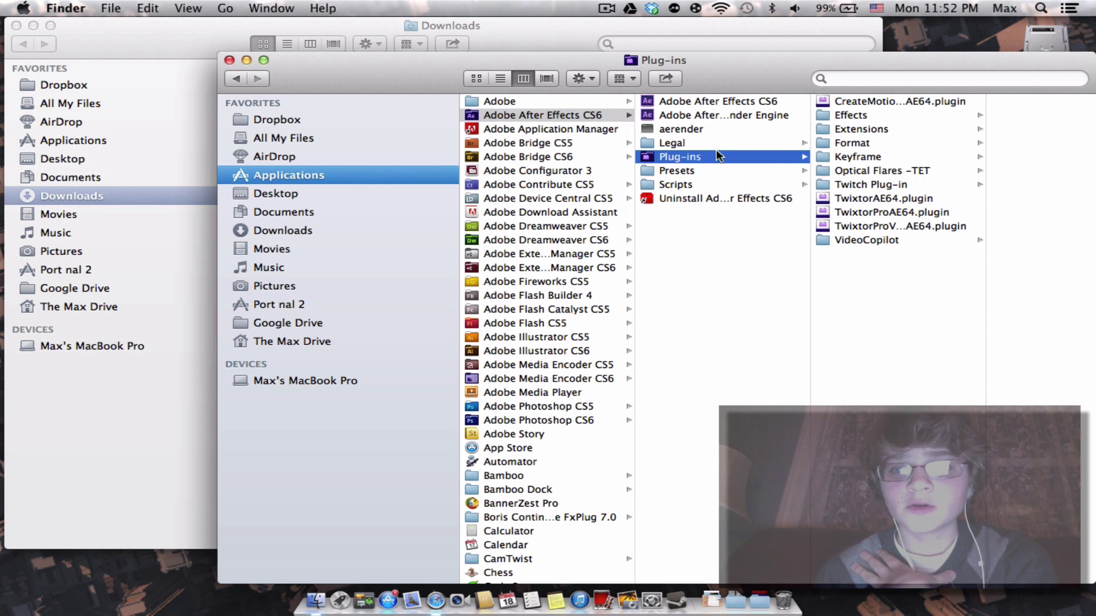
{"action": "left_click_drag", "start_coordinate": [773, 61], "coordinate": [305, 188]}
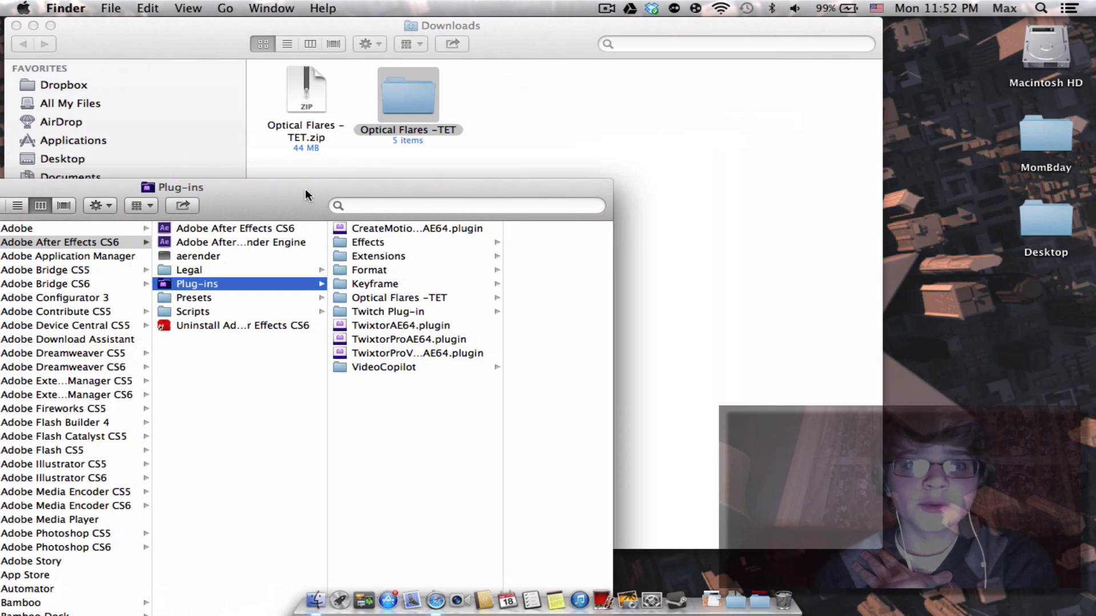
{"action": "left_click_drag", "start_coordinate": [380, 100], "coordinate": [376, 493]}
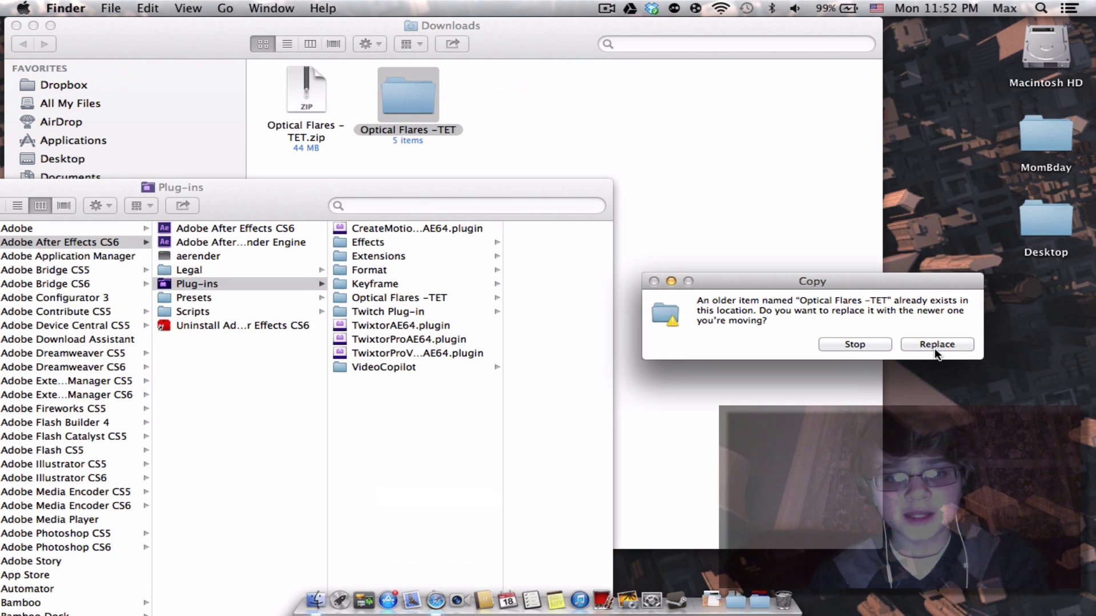
{"action": "left_click", "coordinate": [935, 347]}
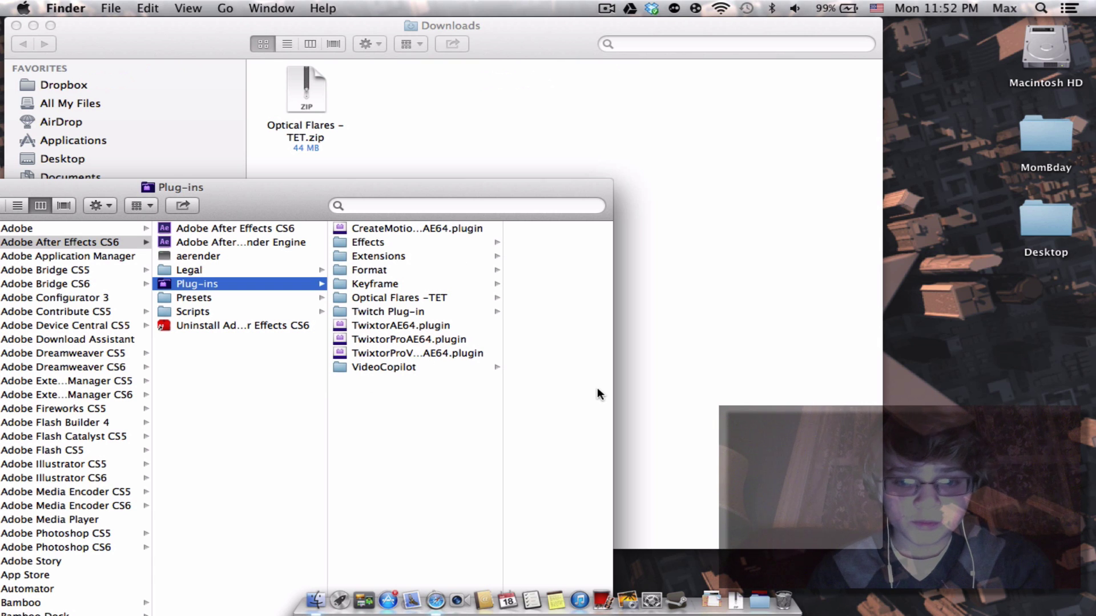
{"action": "key", "text": "super+space"}
{"action": "type", "text": "af"}
{"action": "key", "text": "Return"}
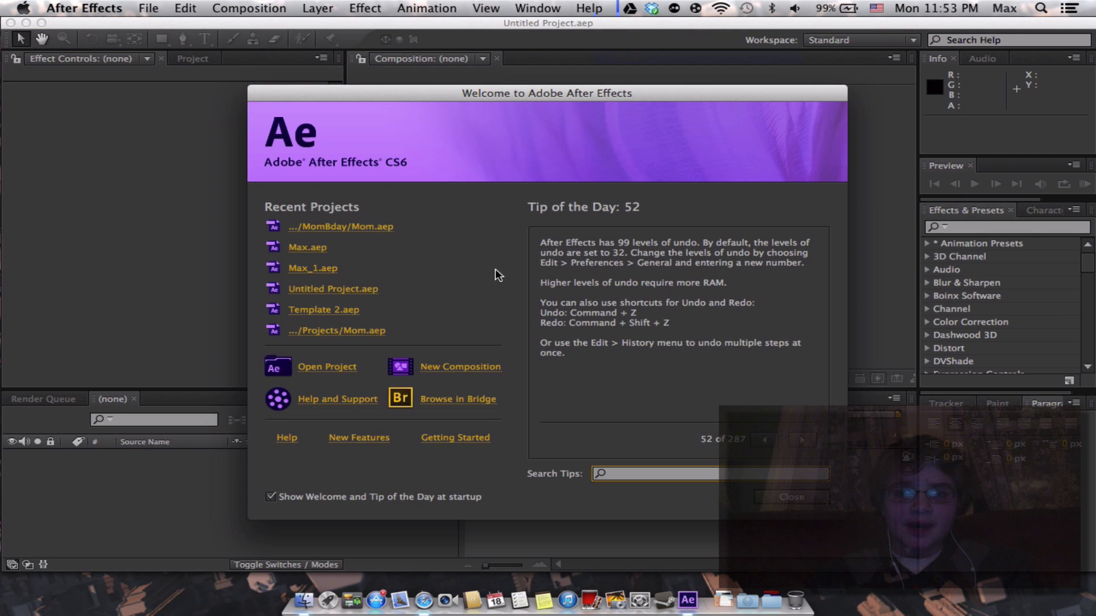
Step: Create an empty 1280×720, 25 fps composition named 'Optical Flares'
{"action": "left_click", "coordinate": [433, 370]}
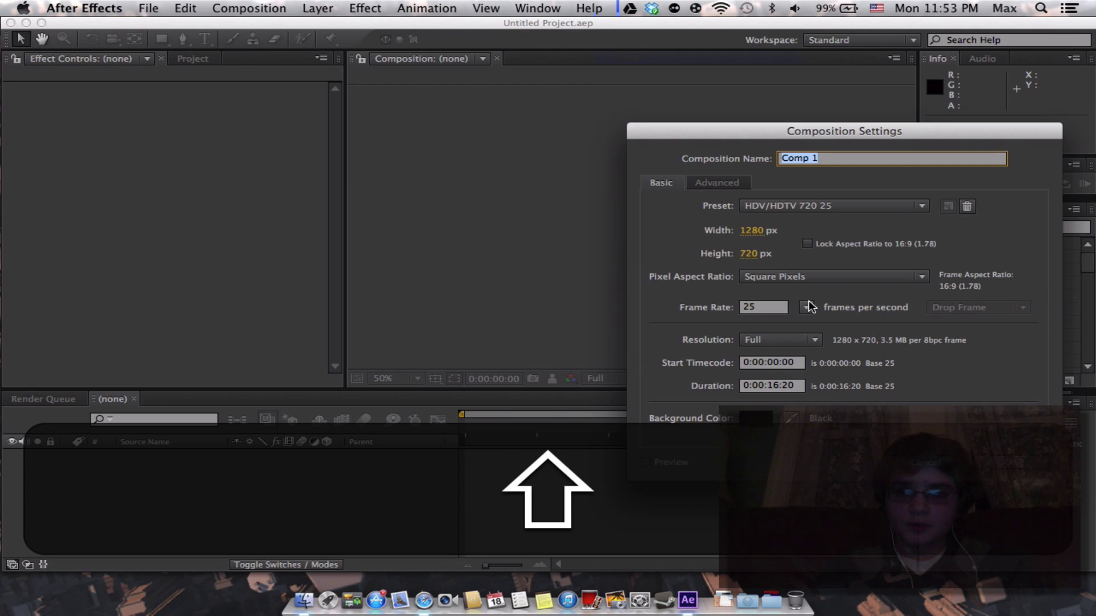
{"action": "type", "text": "Opt"}
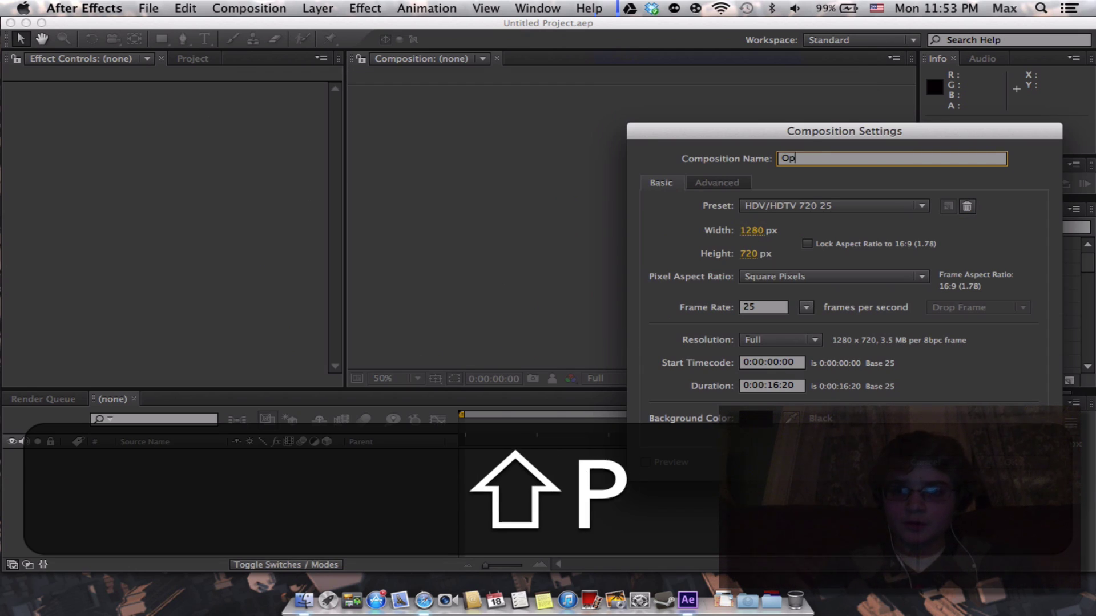
{"action": "type", "text": "ical Flare"}
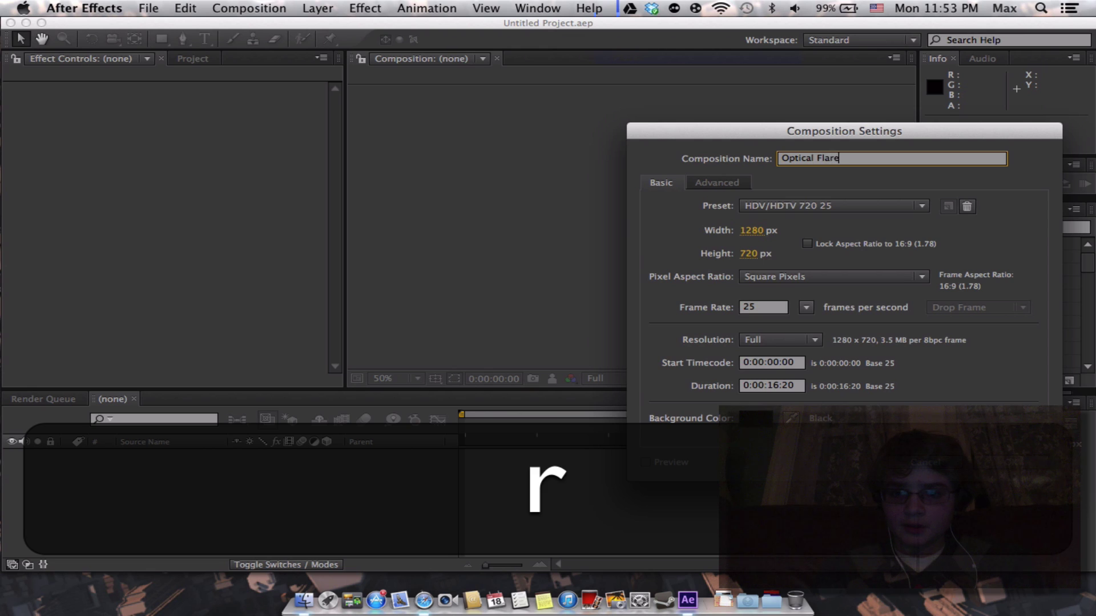
{"action": "type", "text": "s"}
{"action": "key", "text": "Return"}
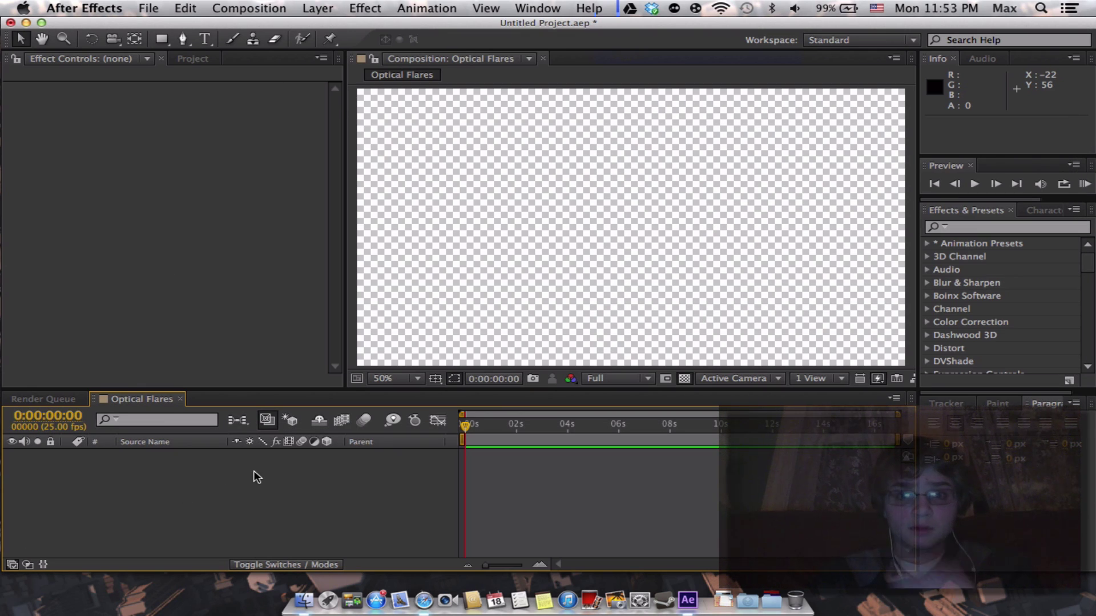
Step: Add a full-frame pure red (FF0000) solid layer to the composition
{"action": "right_click", "coordinate": [255, 413]}
{"action": "mouse_move", "coordinate": [360, 424]}
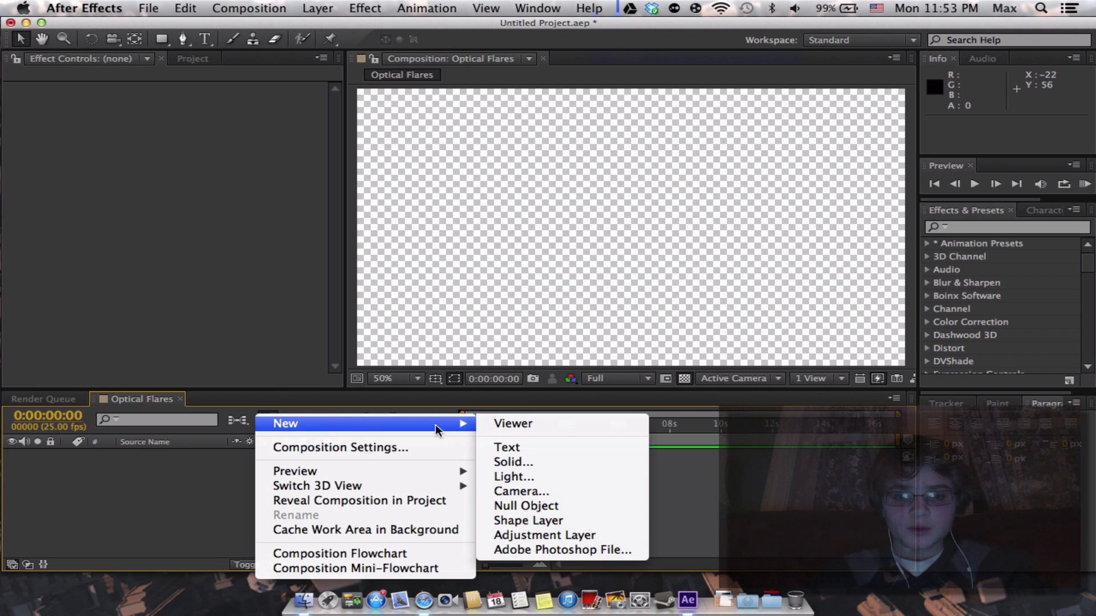
{"action": "left_click", "coordinate": [512, 465]}
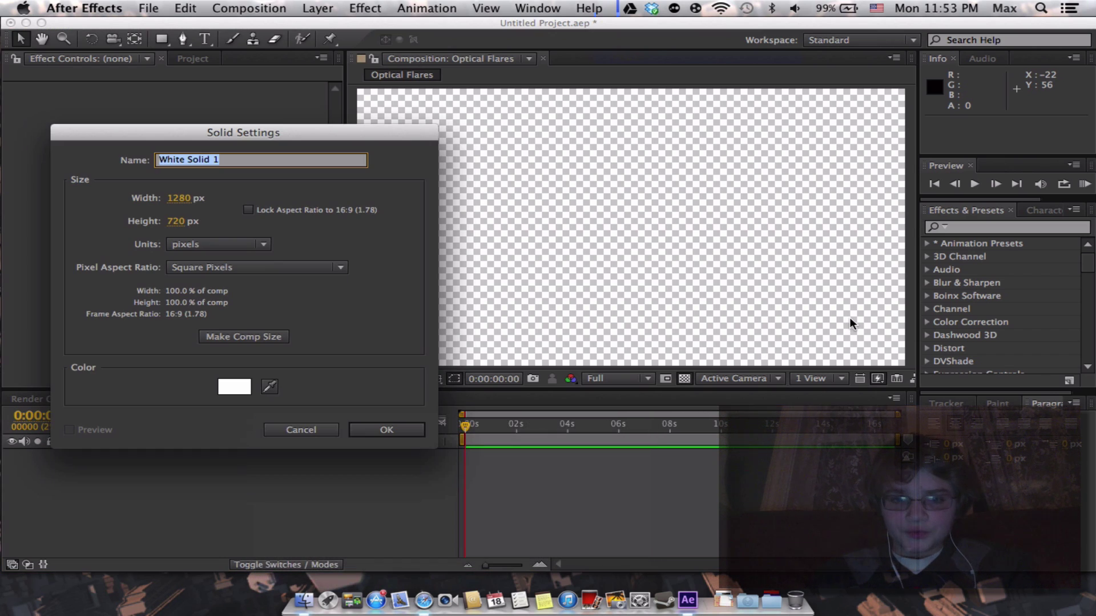
{"action": "left_click", "coordinate": [234, 388]}
{"action": "left_click_drag", "start_coordinate": [305, 416], "coordinate": [496, 236]}
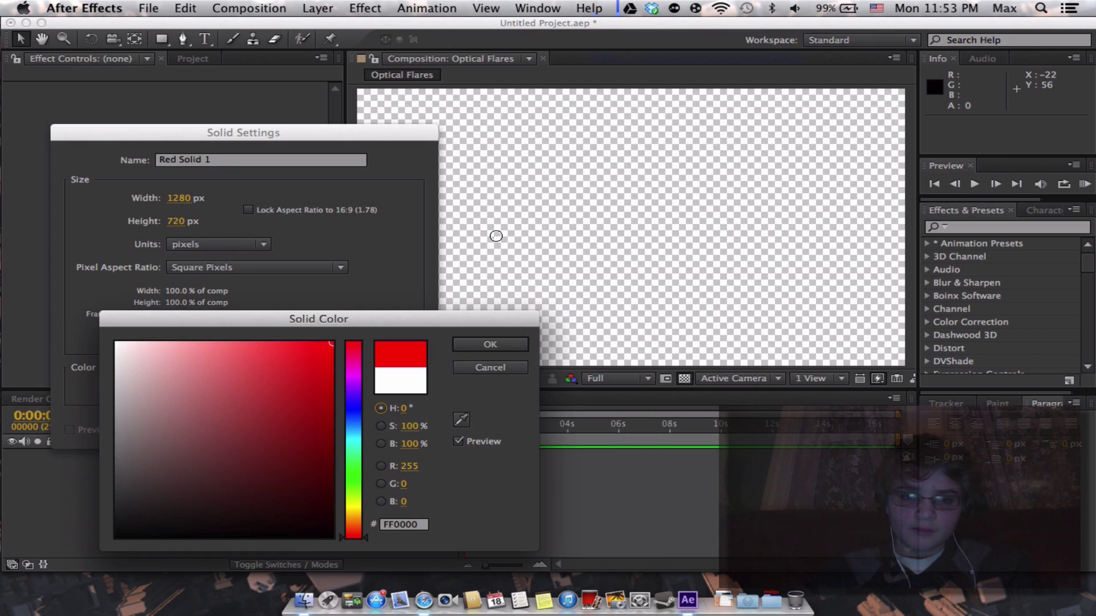
{"action": "left_click", "coordinate": [488, 344]}
{"action": "left_click", "coordinate": [387, 430]}
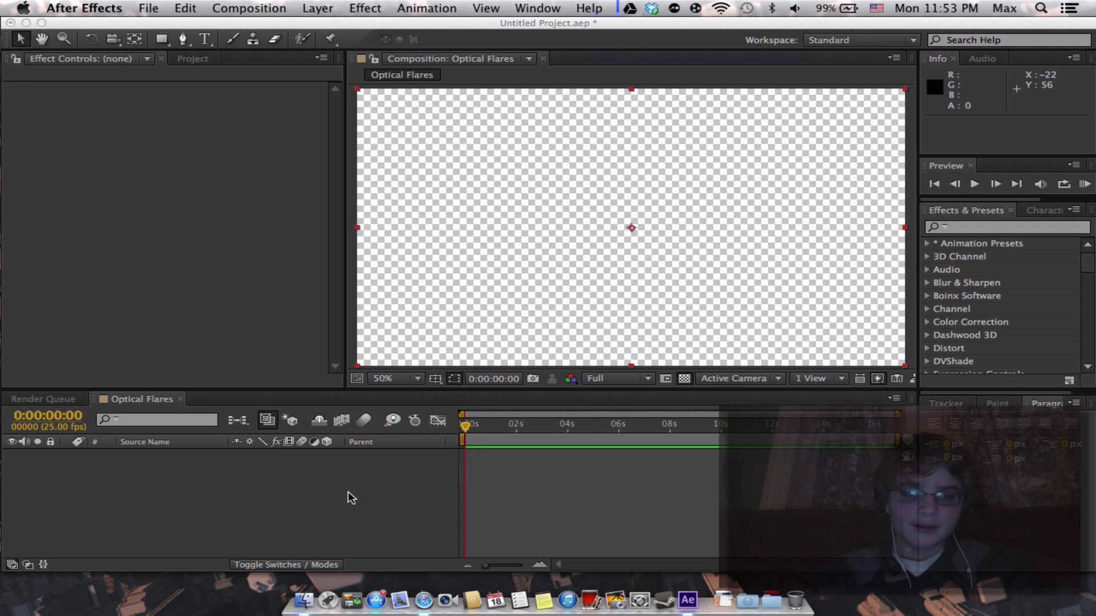
Step: Add a second solid layer named 'Optical' above the red one
{"action": "right_click", "coordinate": [341, 518]}
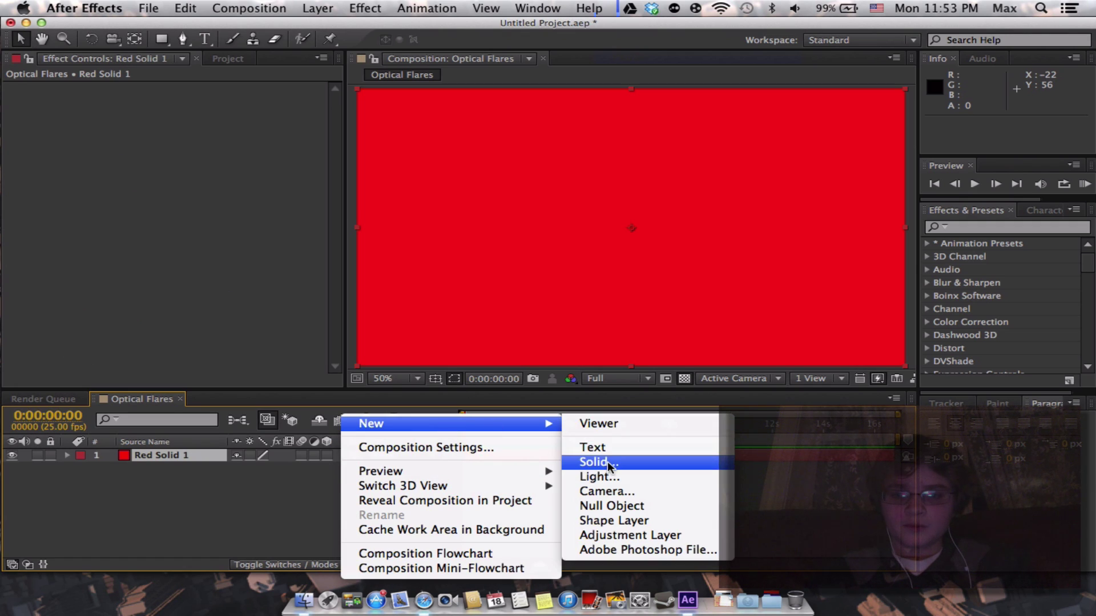
{"action": "left_click", "coordinate": [599, 462]}
{"action": "type", "text": "Opt"}
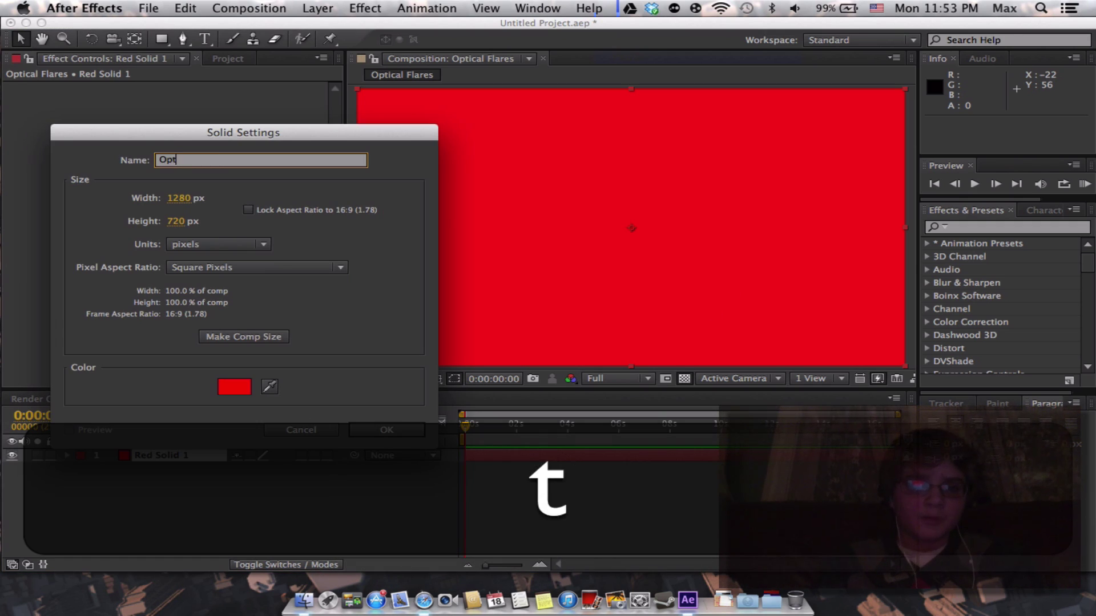
{"action": "type", "text": "ical"}
{"action": "key", "text": "Return"}
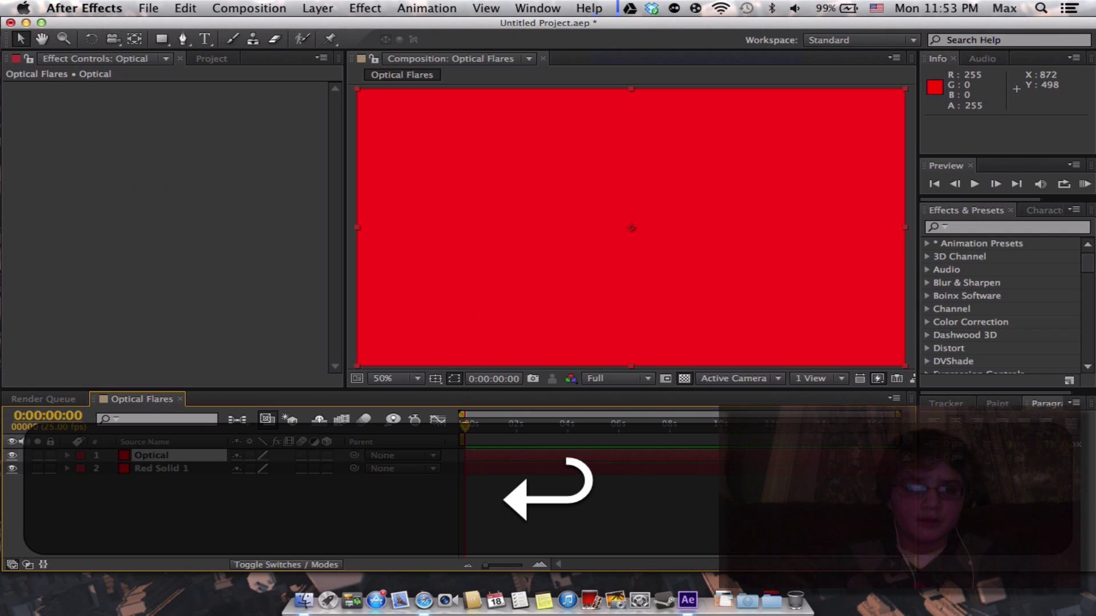
Step: Apply Video Copilot > Optical Flares to the Optical layer
{"action": "left_click", "coordinate": [365, 8]}
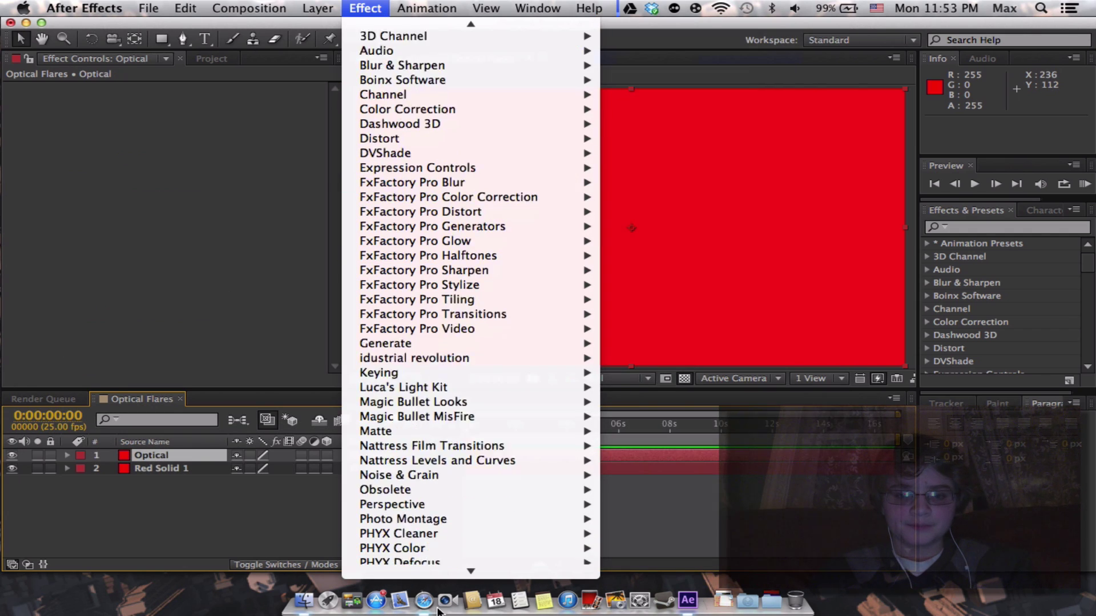
{"action": "mouse_move", "coordinate": [399, 554]}
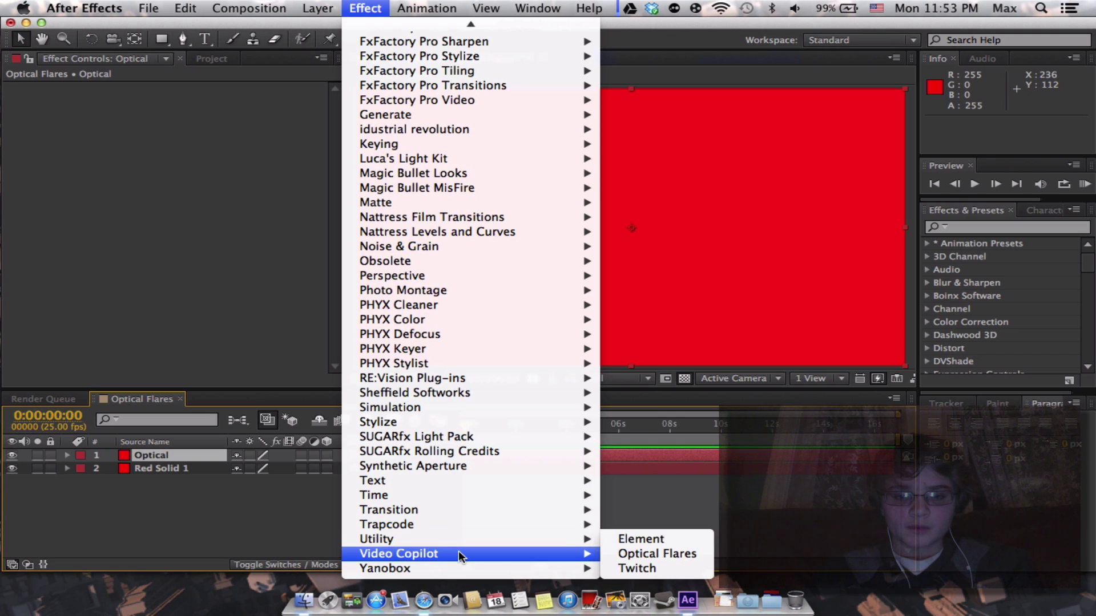
{"action": "left_click", "coordinate": [654, 554]}
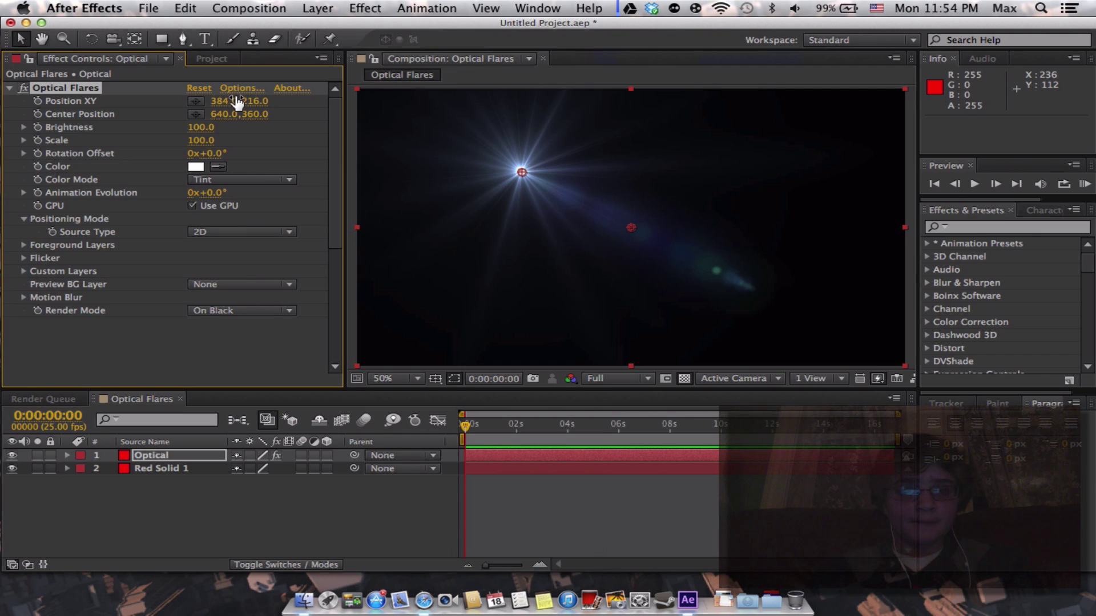
Step: In Optical Flares Options, load a warm, horizontally streaked preset from Pro Presets 2
{"action": "left_click", "coordinate": [241, 87]}
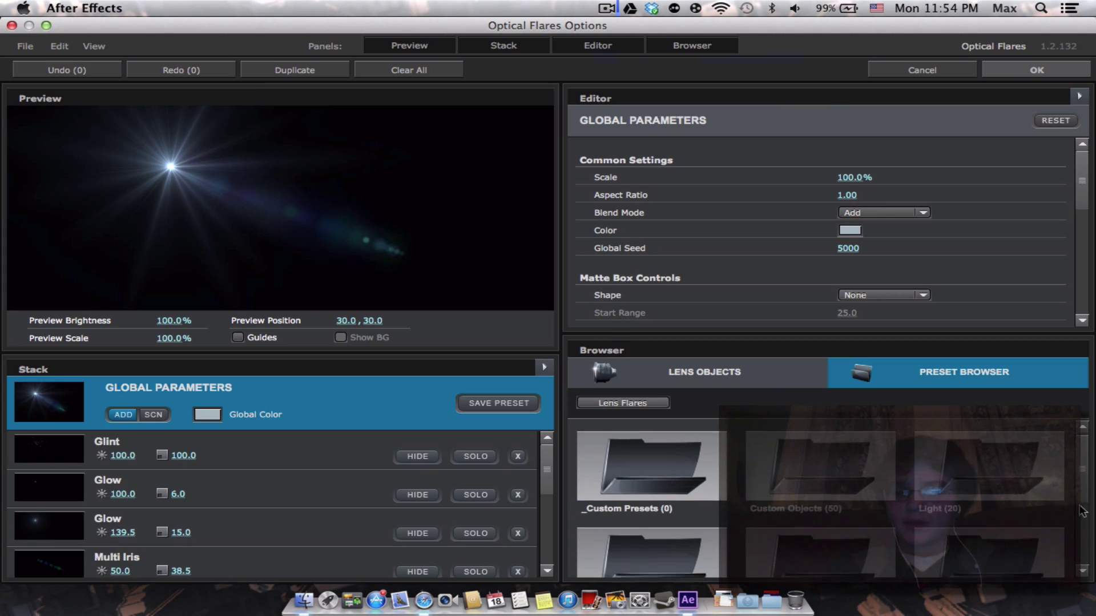
{"action": "left_click_drag", "start_coordinate": [1085, 466], "coordinate": [1086, 554]}
{"action": "left_click", "coordinate": [950, 454]}
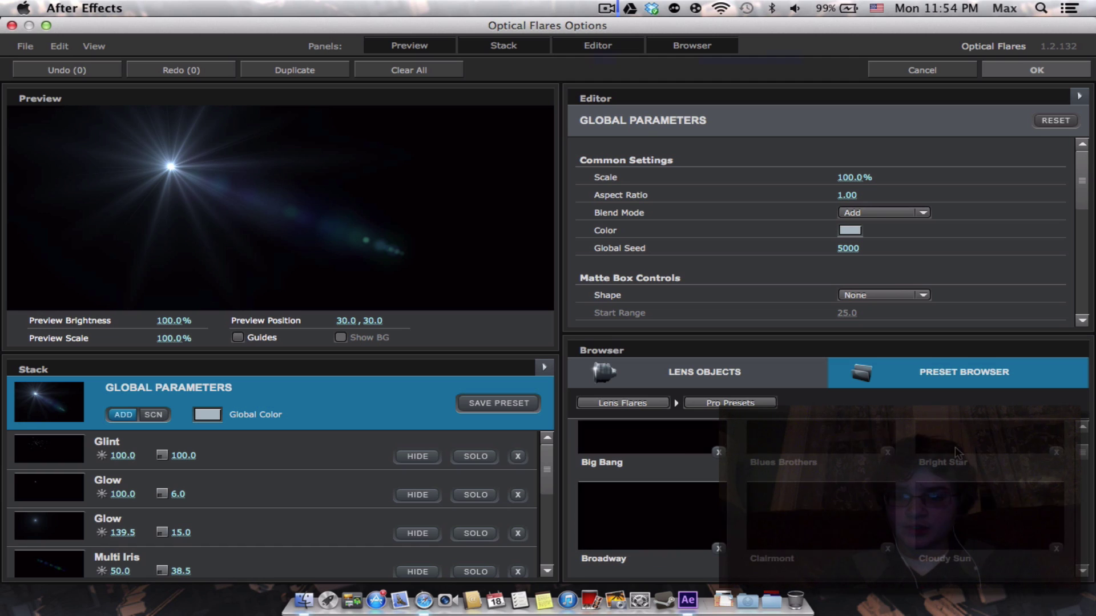
{"action": "left_click", "coordinate": [645, 411]}
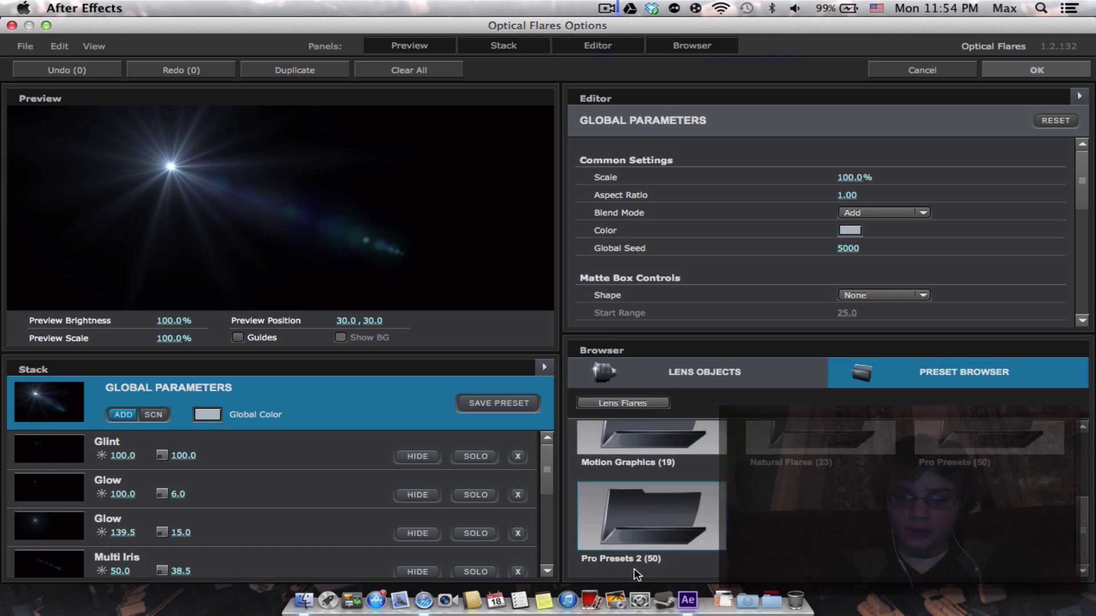
{"action": "left_click", "coordinate": [669, 492]}
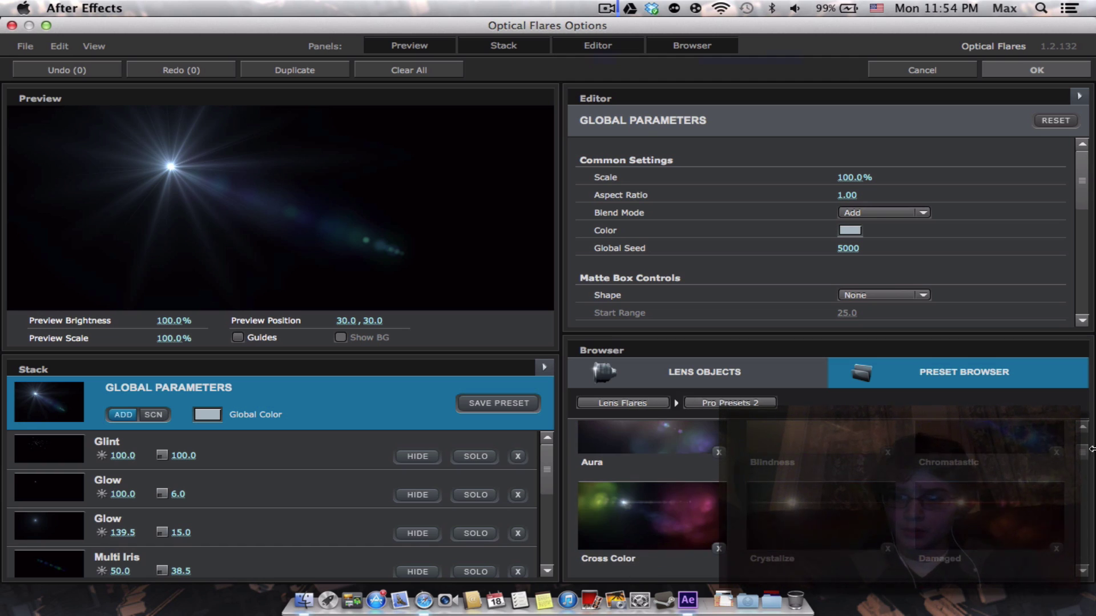
{"action": "left_click_drag", "start_coordinate": [1091, 449], "coordinate": [1089, 466]}
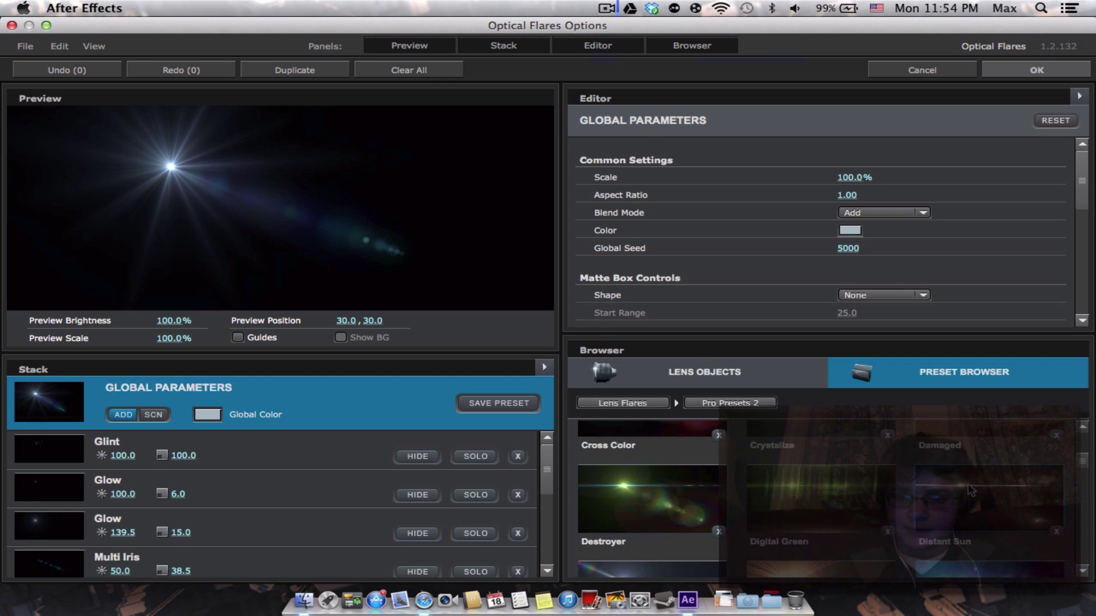
{"action": "left_click", "coordinate": [970, 490]}
Step: Accept the preset and drag the flare centre and source to about 568, 356
{"action": "left_click", "coordinate": [1032, 70]}
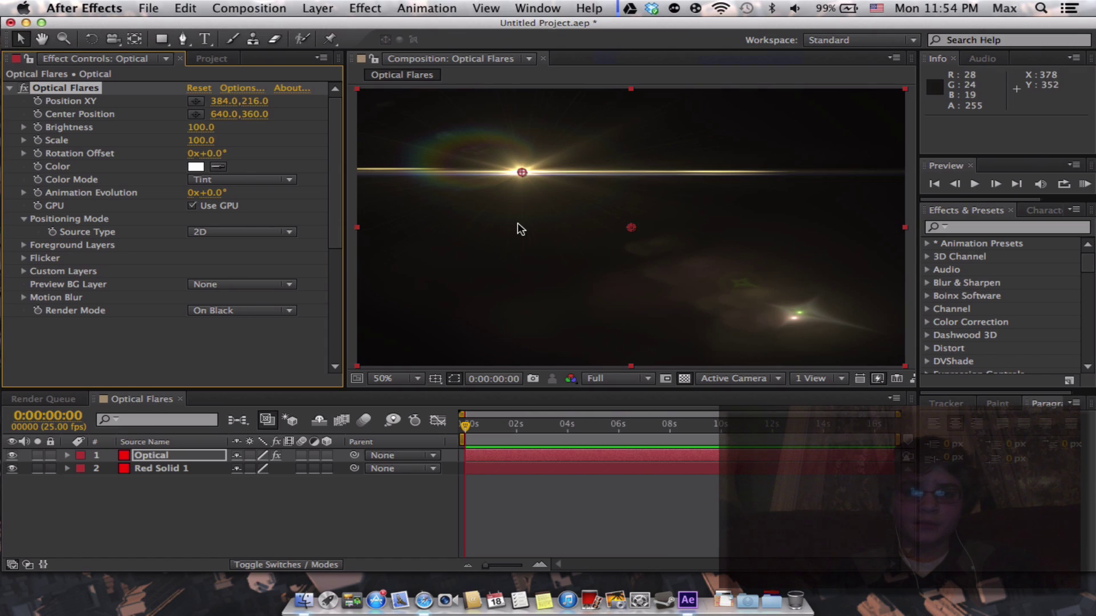
{"action": "mouse_move", "coordinate": [631, 228]}
{"action": "left_mouse_down"}
{"action": "mouse_move", "coordinate": [457, 229]}
{"action": "mouse_move", "coordinate": [496, 98]}
{"action": "mouse_move", "coordinate": [657, 232]}
{"action": "mouse_move", "coordinate": [636, 208]}
{"action": "mouse_move", "coordinate": [598, 229]}
{"action": "left_mouse_up"}
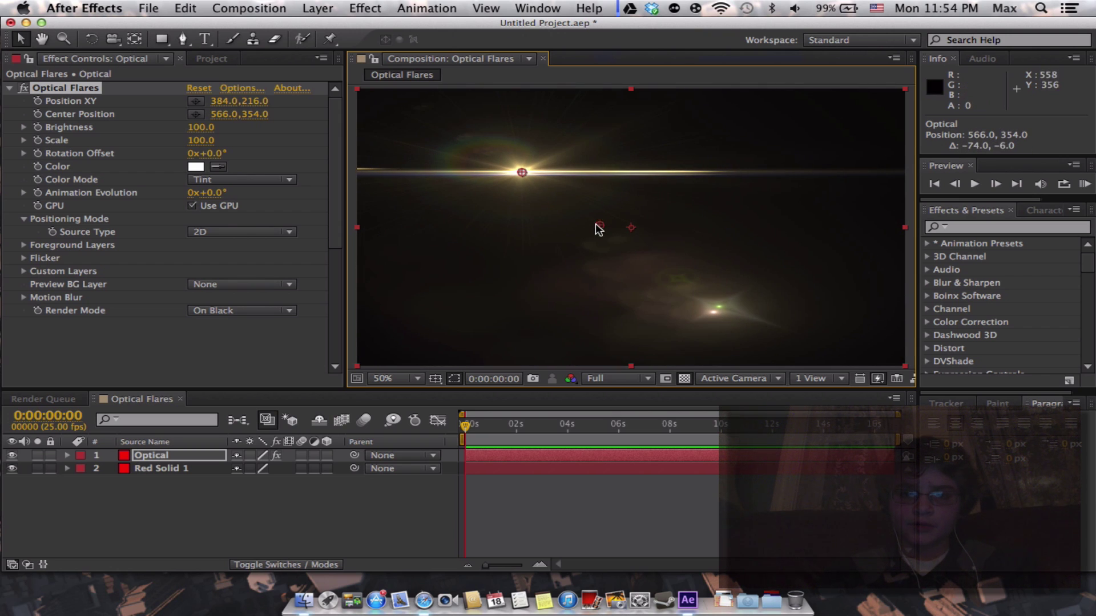
{"action": "mouse_move", "coordinate": [523, 174]}
{"action": "left_mouse_down"}
{"action": "mouse_move", "coordinate": [502, 191]}
{"action": "mouse_move", "coordinate": [504, 254]}
{"action": "mouse_move", "coordinate": [607, 260]}
{"action": "mouse_move", "coordinate": [656, 221]}
{"action": "mouse_move", "coordinate": [453, 155]}
{"action": "mouse_move", "coordinate": [426, 202]}
{"action": "mouse_move", "coordinate": [482, 228]}
{"action": "mouse_move", "coordinate": [602, 229]}
{"action": "left_mouse_up"}
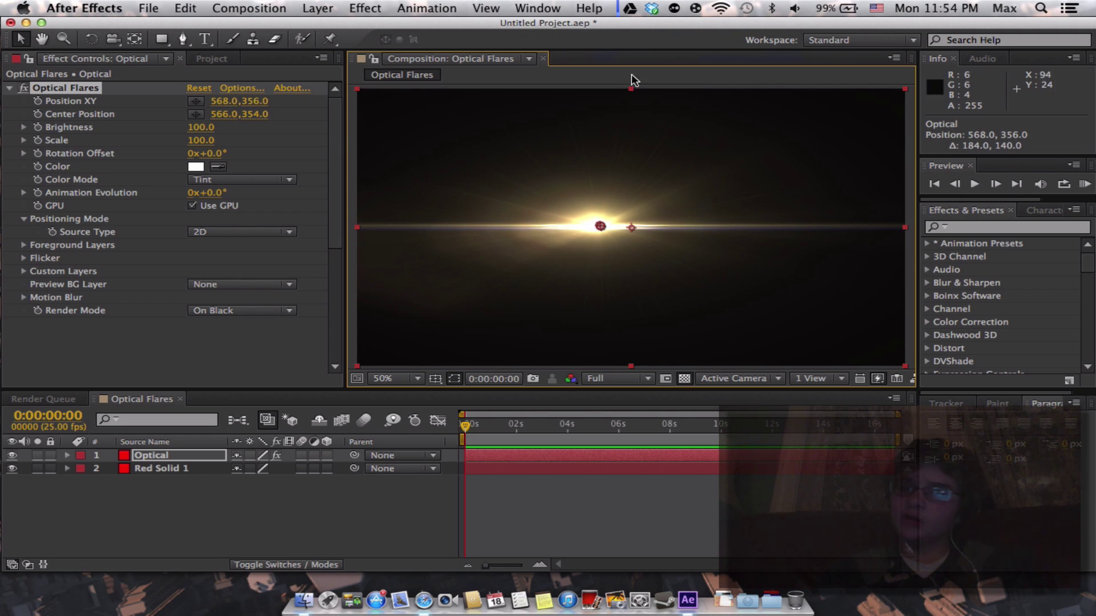